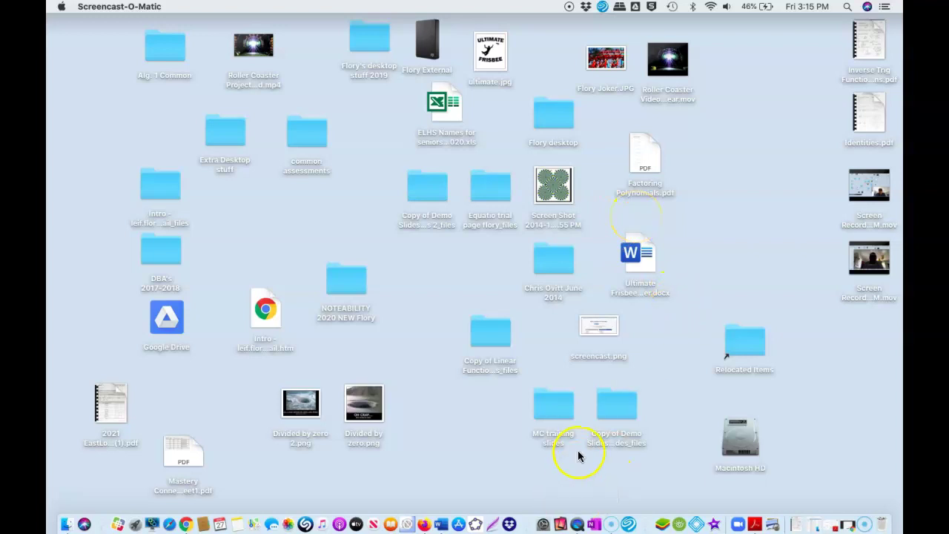
Step: Start a new QuickTime Player screen recording that captures the entire screen
{"action": "right_click", "coordinate": [578, 526]}
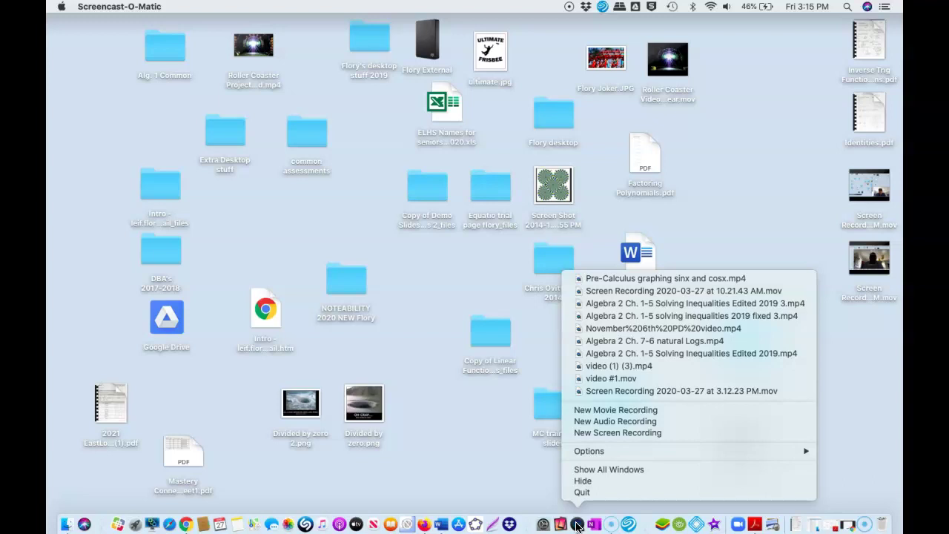
{"action": "left_click", "coordinate": [600, 437]}
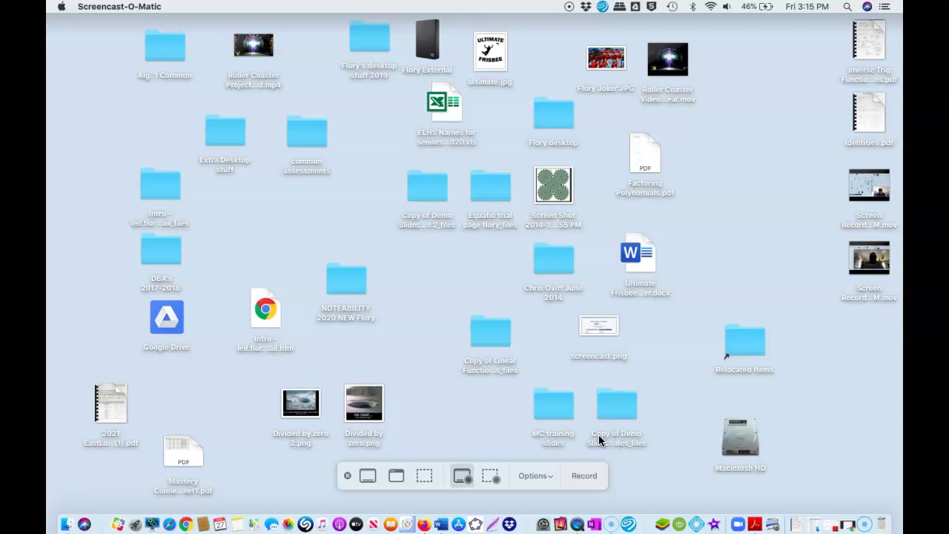
{"action": "left_click", "coordinate": [489, 475]}
{"action": "left_click", "coordinate": [461, 475]}
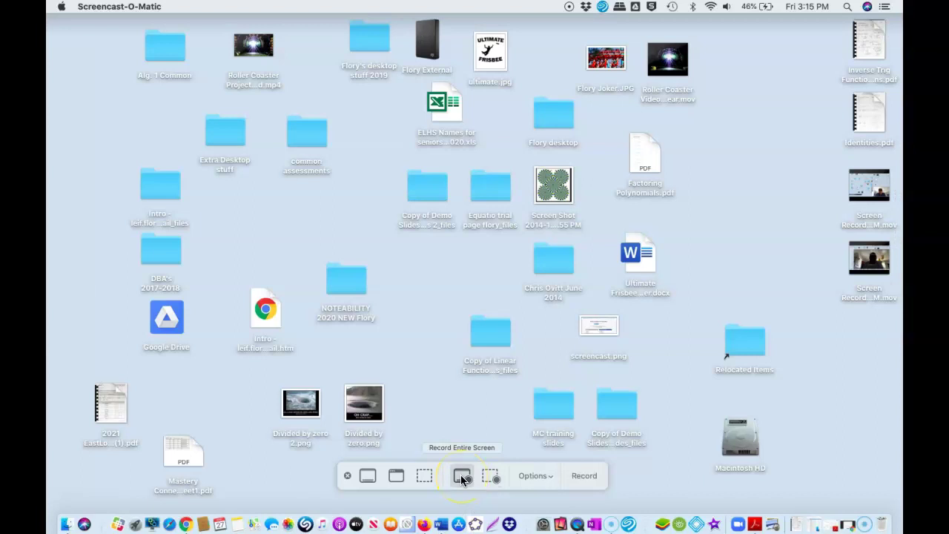
{"action": "left_click", "coordinate": [501, 475]}
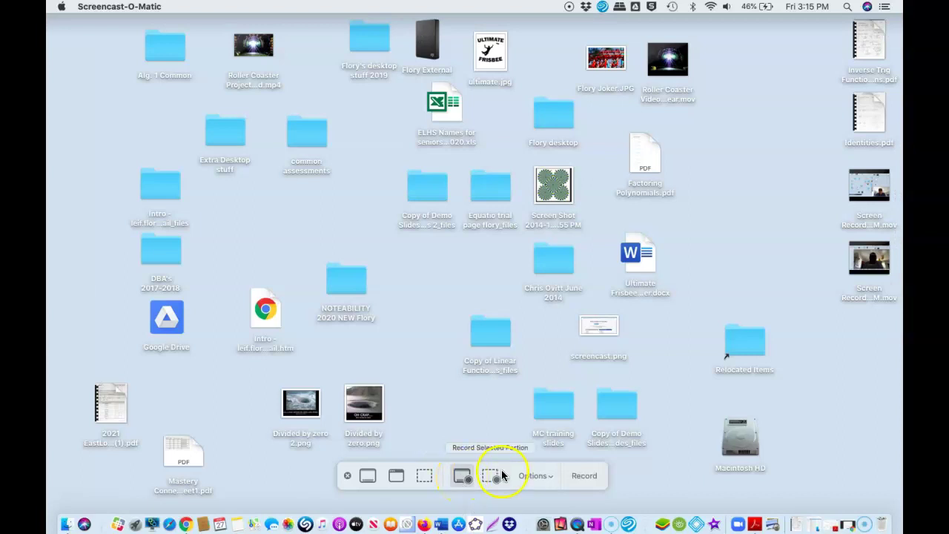
{"action": "left_click", "coordinate": [584, 476]}
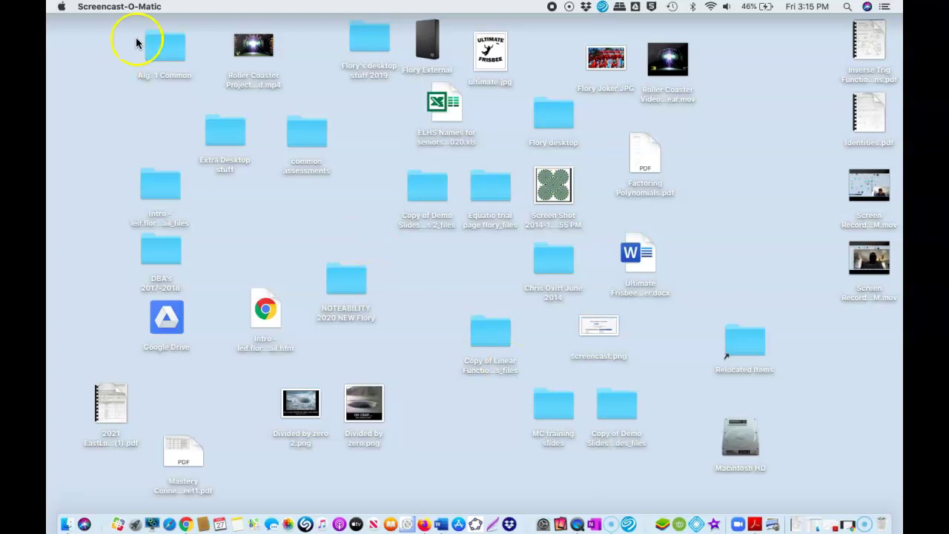
{"action": "left_click", "coordinate": [576, 523]}
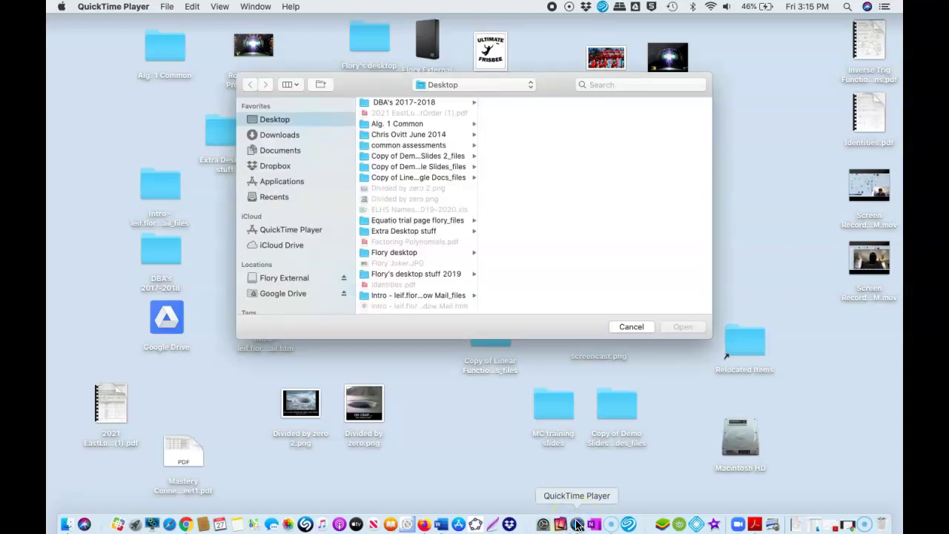
{"action": "left_click_drag", "start_coordinate": [582, 474], "coordinate": [489, 363]}
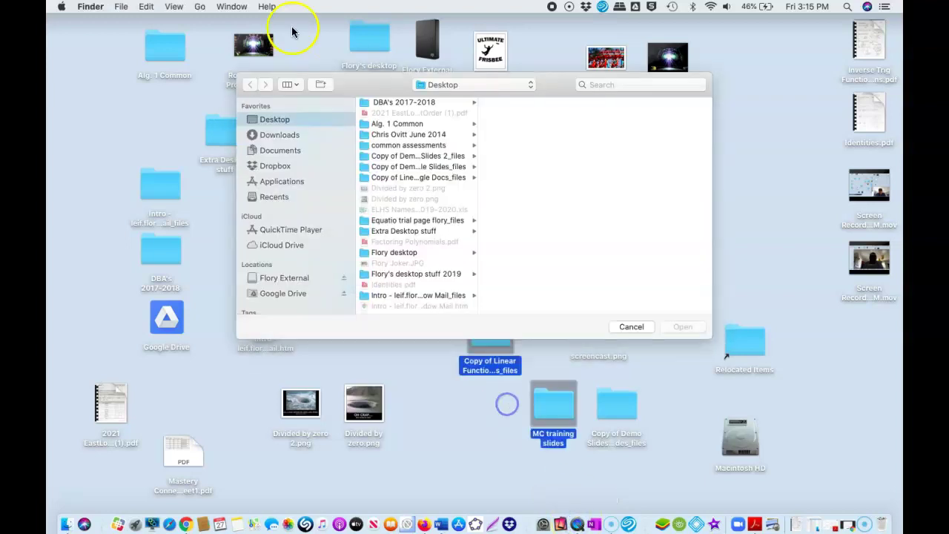
{"action": "left_click", "coordinate": [630, 326]}
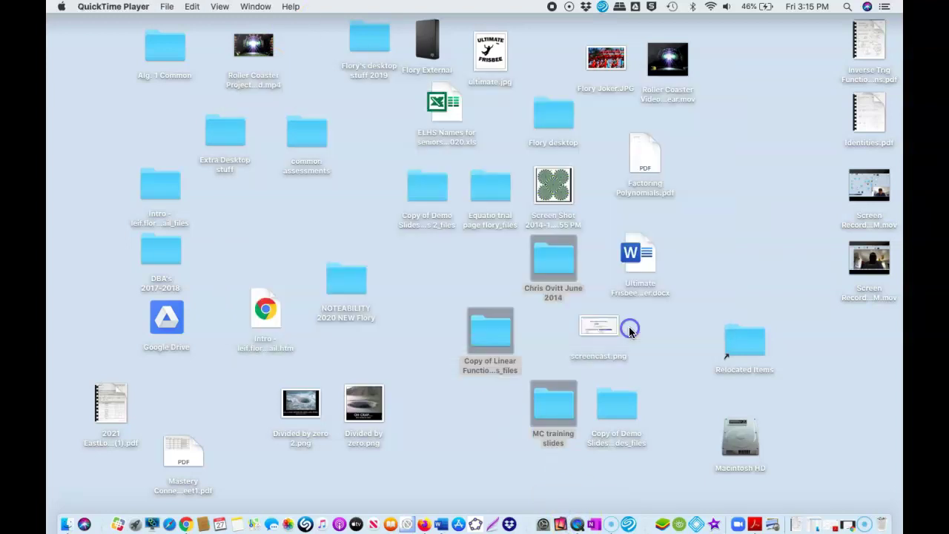
Step: Open a new movie recording window, shrink it into the lower-right corner of the desktop and keep it floating on top
{"action": "right_click", "coordinate": [578, 525]}
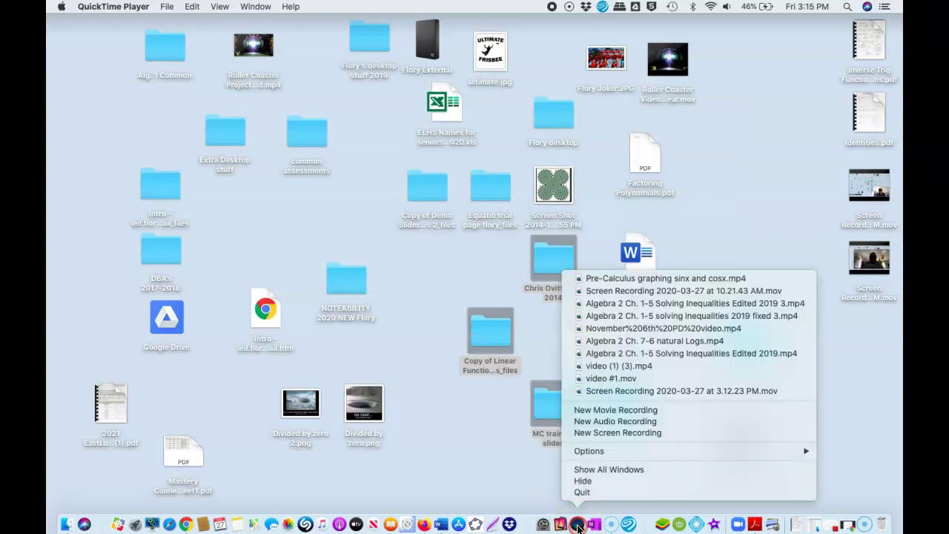
{"action": "left_click", "coordinate": [604, 408]}
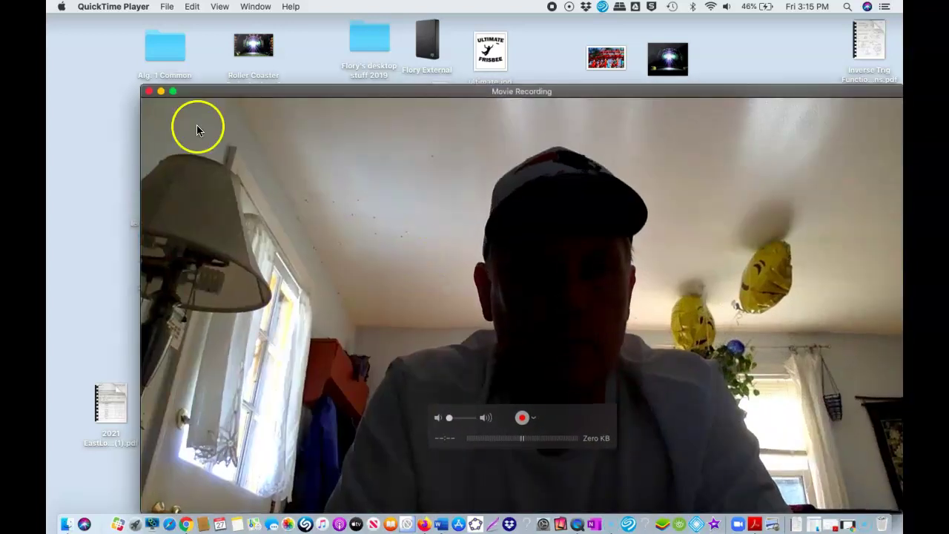
{"action": "left_click_drag", "start_coordinate": [143, 88], "coordinate": [590, 271]}
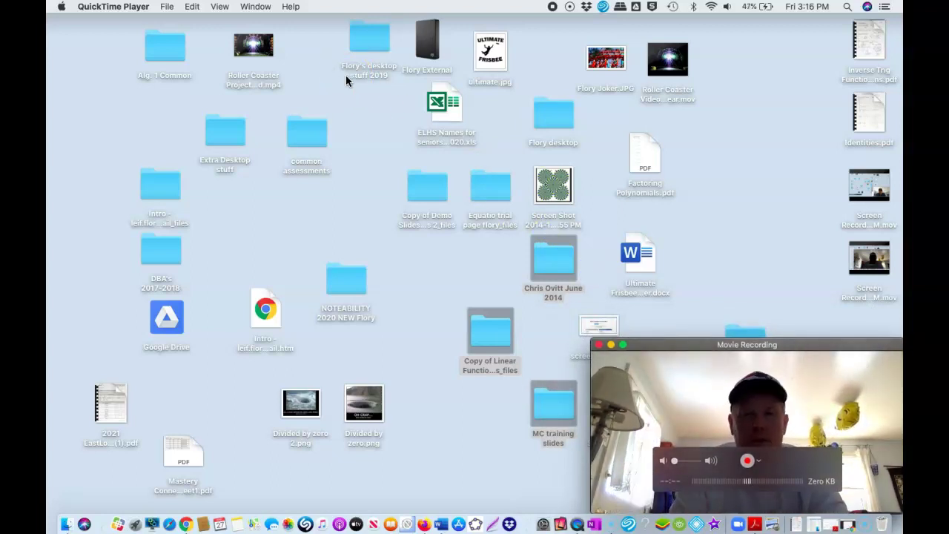
{"action": "left_click", "coordinate": [218, 7]}
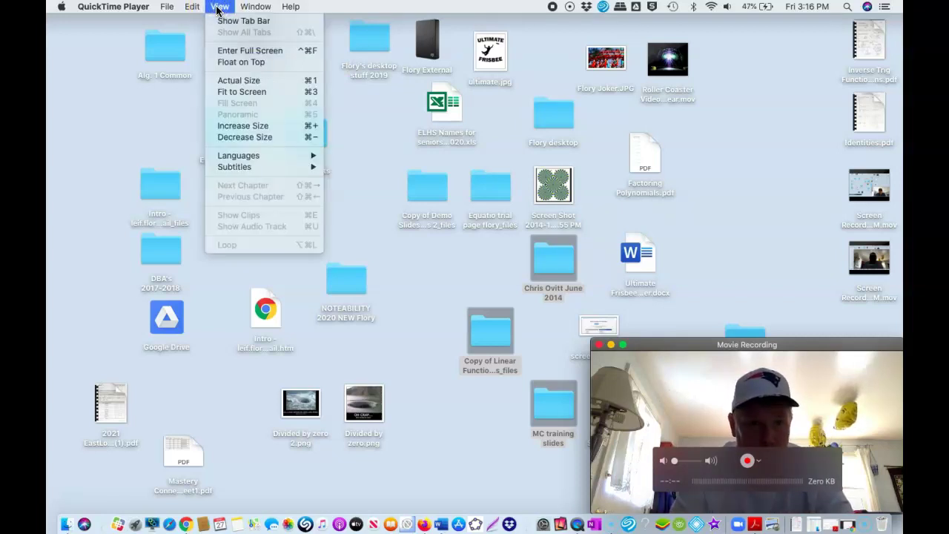
{"action": "left_click", "coordinate": [226, 62]}
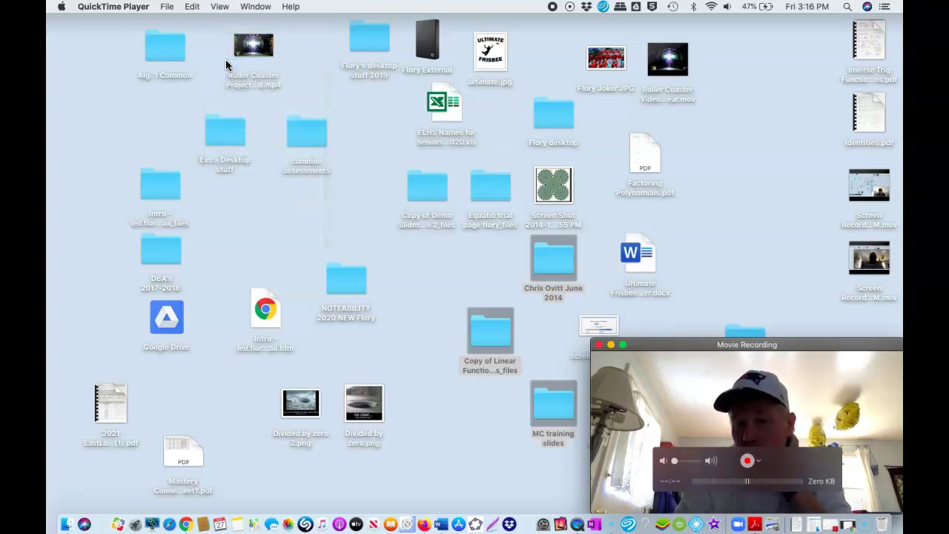
Step: Switch to Chrome and show the Proving Identities notes, the baseball parabola problem and the Desmos graph behind the floating webcam window
{"action": "left_click", "coordinate": [859, 524]}
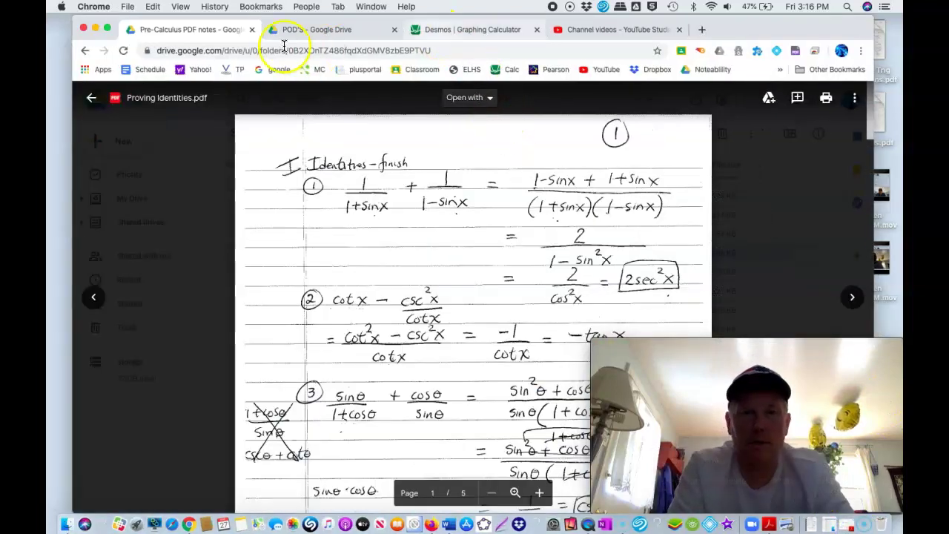
{"action": "left_click", "coordinate": [340, 36]}
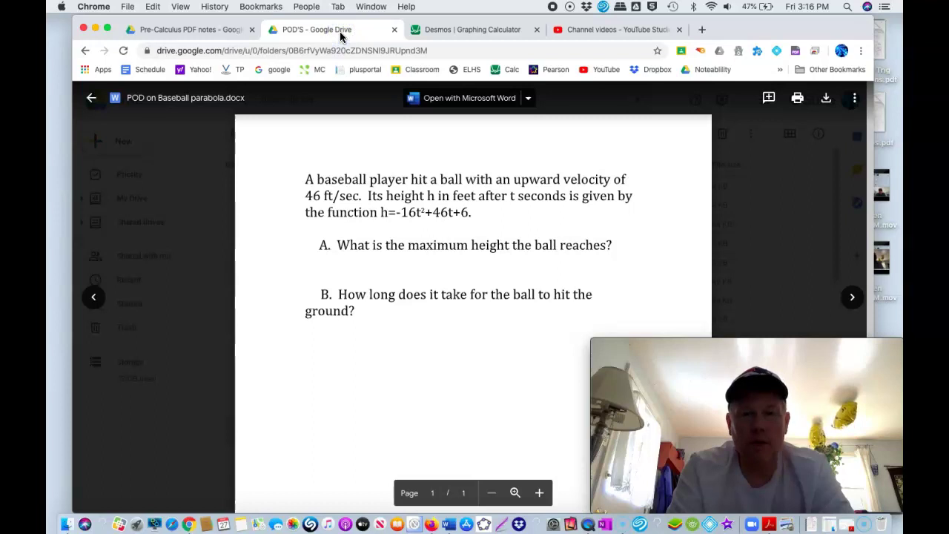
{"action": "left_click", "coordinate": [473, 32]}
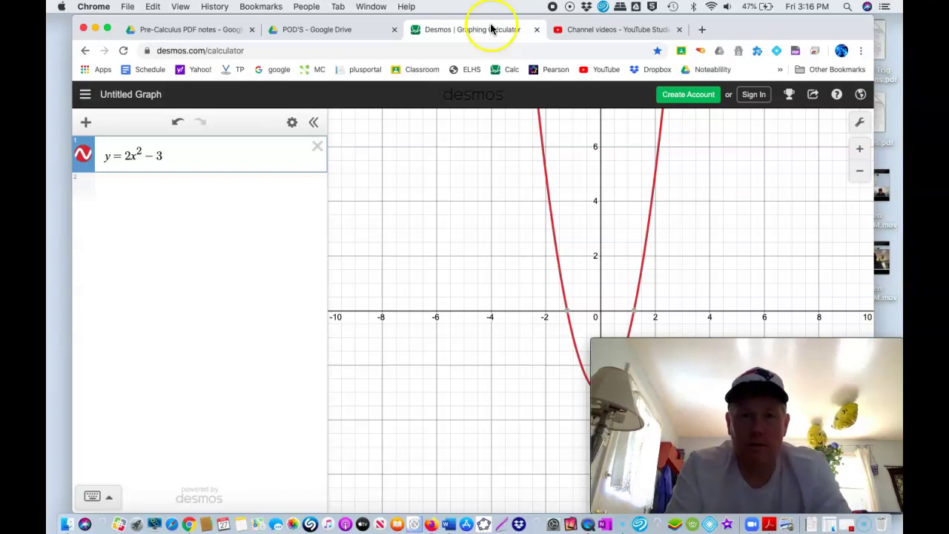
Step: Stop the screen recording and open the save dialog for the recorded movie
{"action": "left_click", "coordinate": [553, 7]}
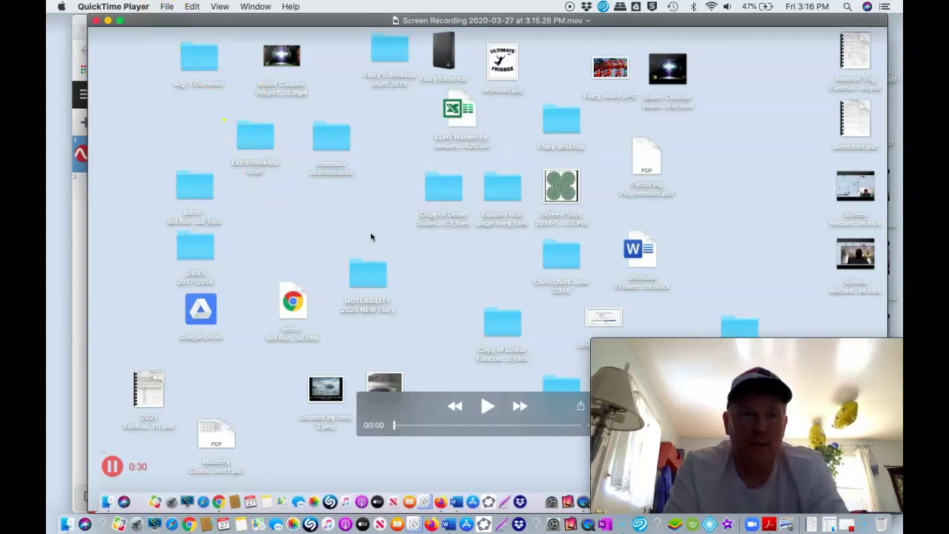
{"action": "left_click", "coordinate": [167, 7]}
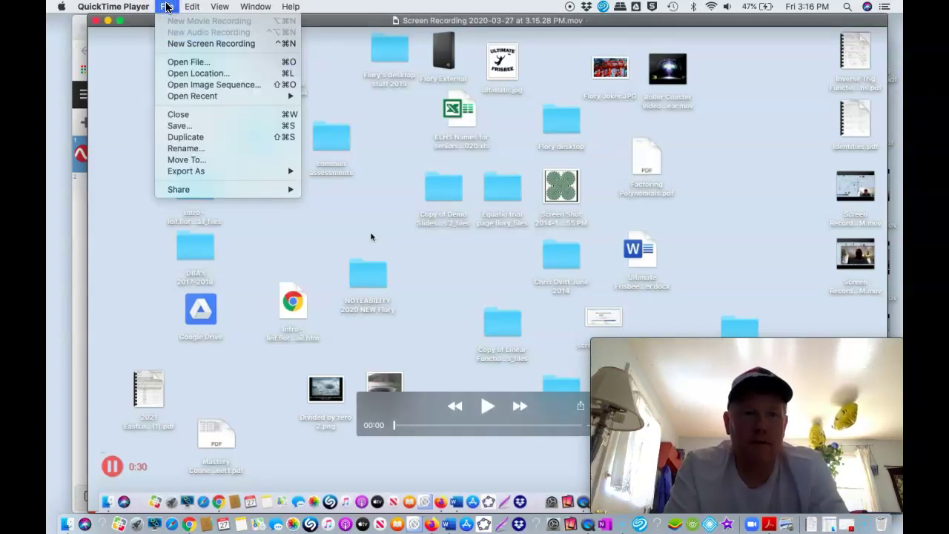
{"action": "left_click", "coordinate": [187, 127]}
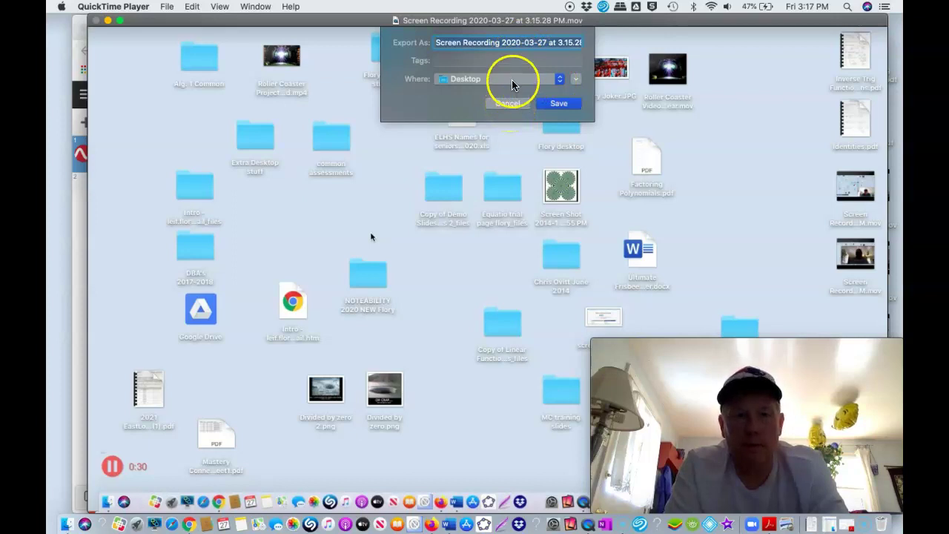
Step: Try to save the recording on the Desktop under its existing name, replacing the file already there
{"action": "left_click", "coordinate": [560, 105]}
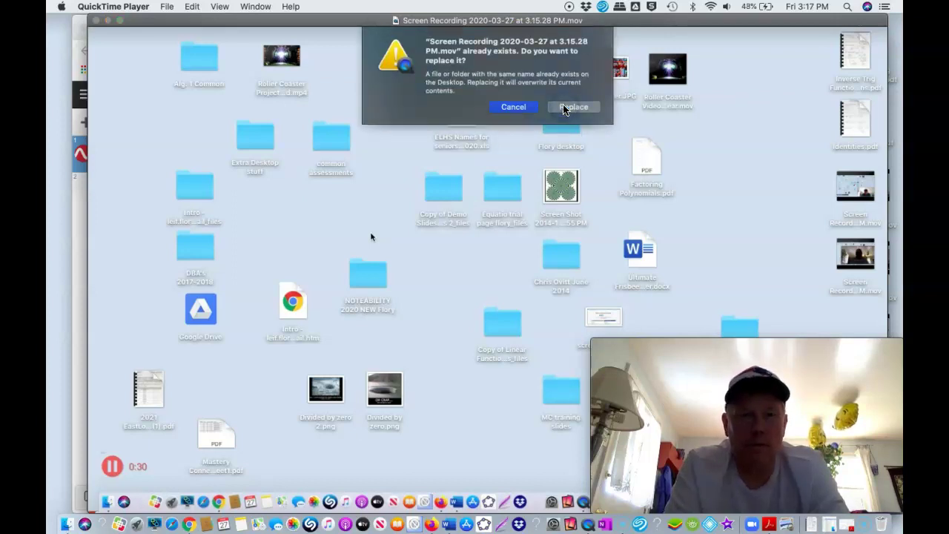
{"action": "left_click", "coordinate": [571, 107]}
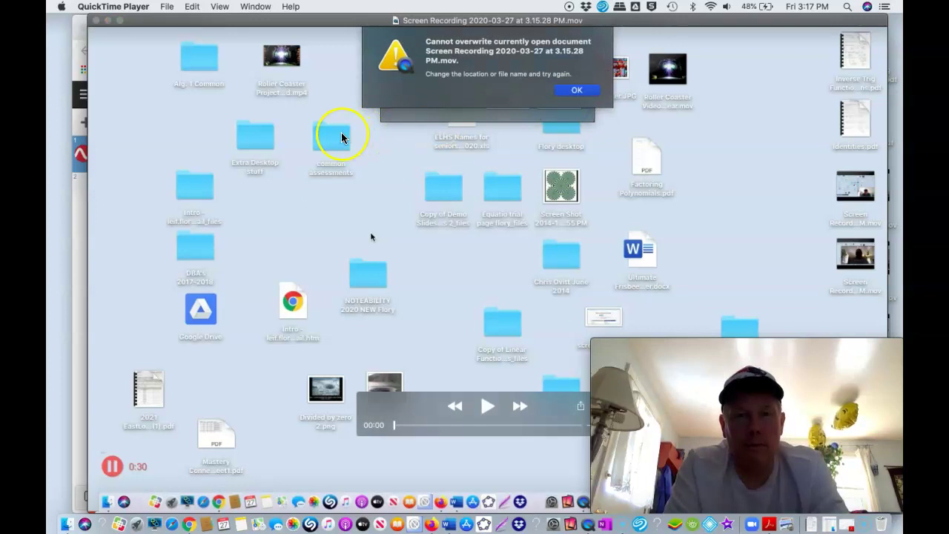
{"action": "left_click", "coordinate": [576, 92]}
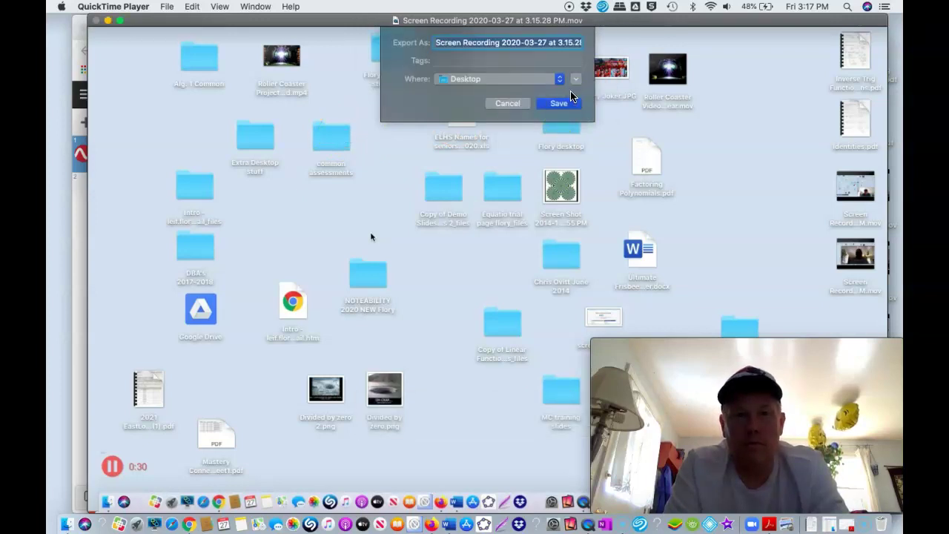
Step: Change the export name to "Screen Recording 2020-03-2t 3.15.28 PM" and save the recording on the Desktop
{"action": "left_click", "coordinate": [551, 42]}
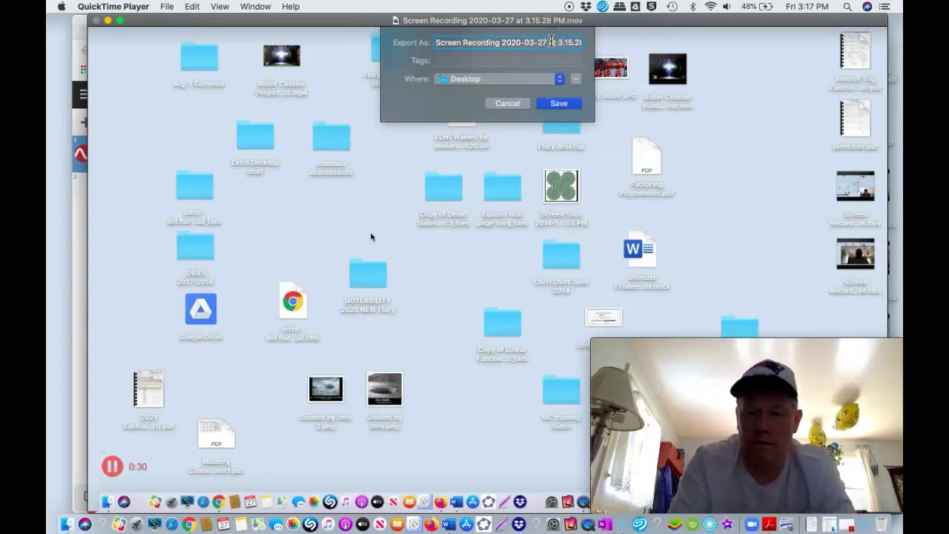
{"action": "key", "text": "BackSpace"}
{"action": "key", "text": "BackSpace"}
{"action": "key", "text": "BackSpace"}
{"action": "left_click", "coordinate": [569, 106]}
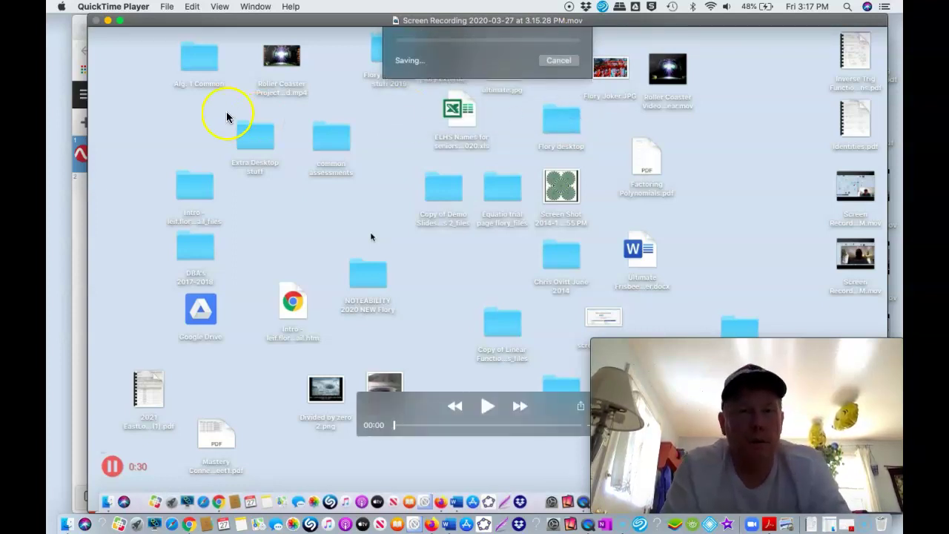
Step: Minimize both screen recording playback windows to uncover the browser
{"action": "left_click", "coordinate": [107, 21]}
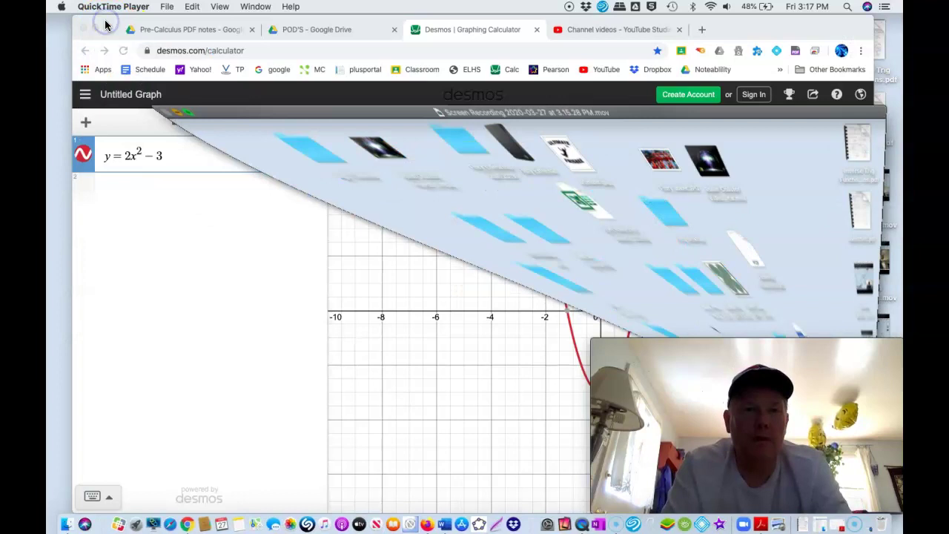
{"action": "left_click_drag", "start_coordinate": [603, 32], "coordinate": [159, 20]}
{"action": "left_click", "coordinate": [107, 22]}
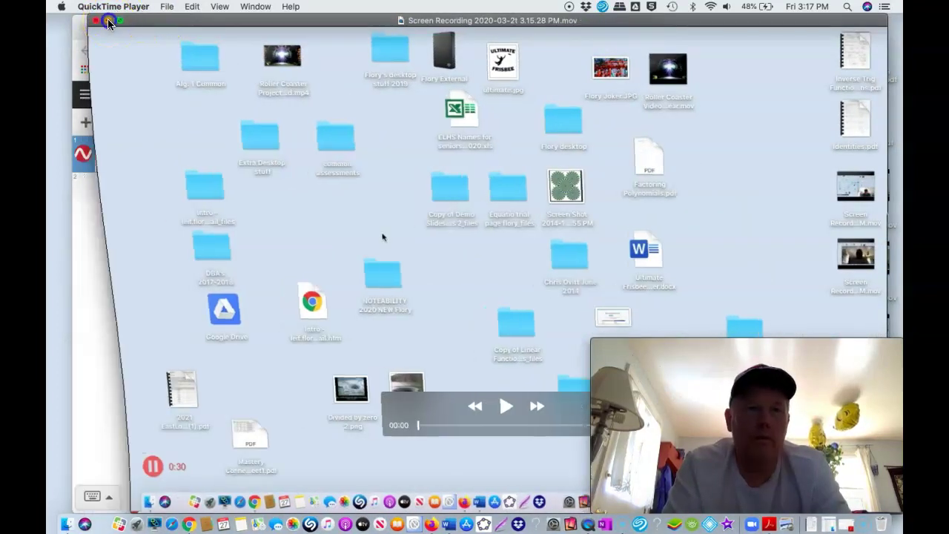
Step: Switch to the YouTube Studio page in Chrome and go to the account's own channel page
{"action": "left_click", "coordinate": [625, 33]}
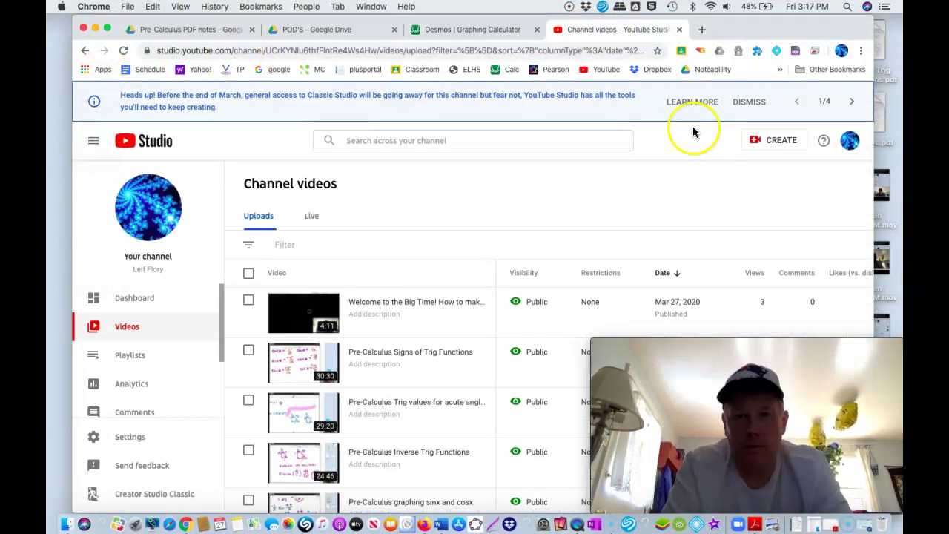
{"action": "left_click", "coordinate": [850, 145]}
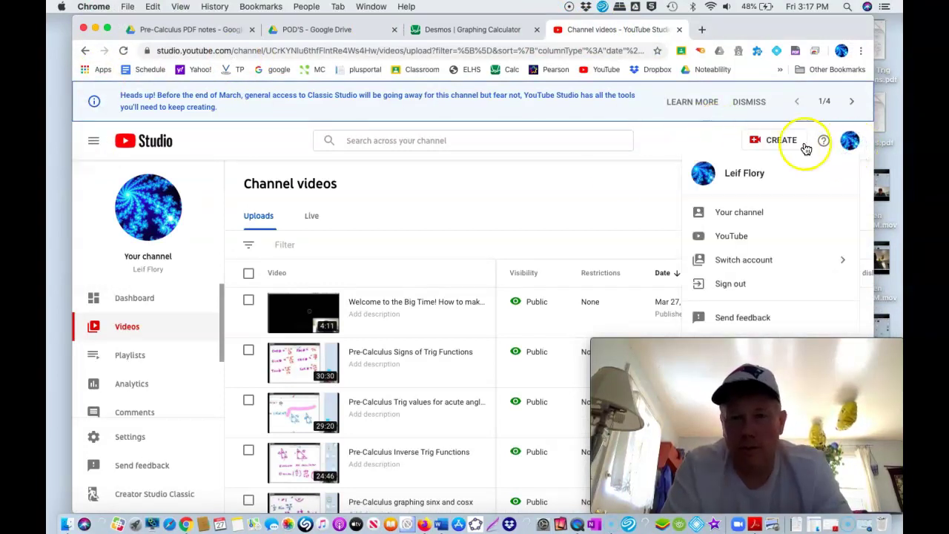
{"action": "left_click", "coordinate": [735, 213]}
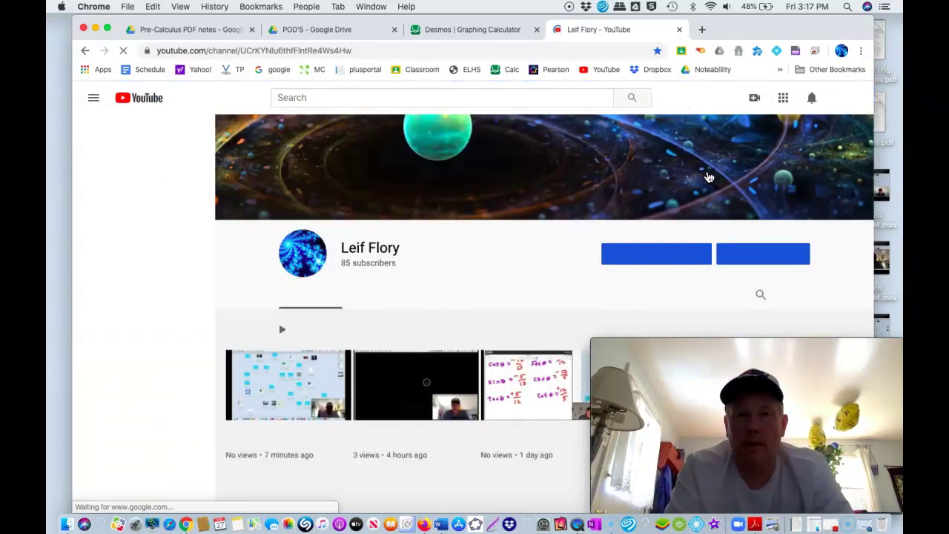
Step: Begin a video upload to the YouTube channel and open the file chooser
{"action": "left_click", "coordinate": [754, 100]}
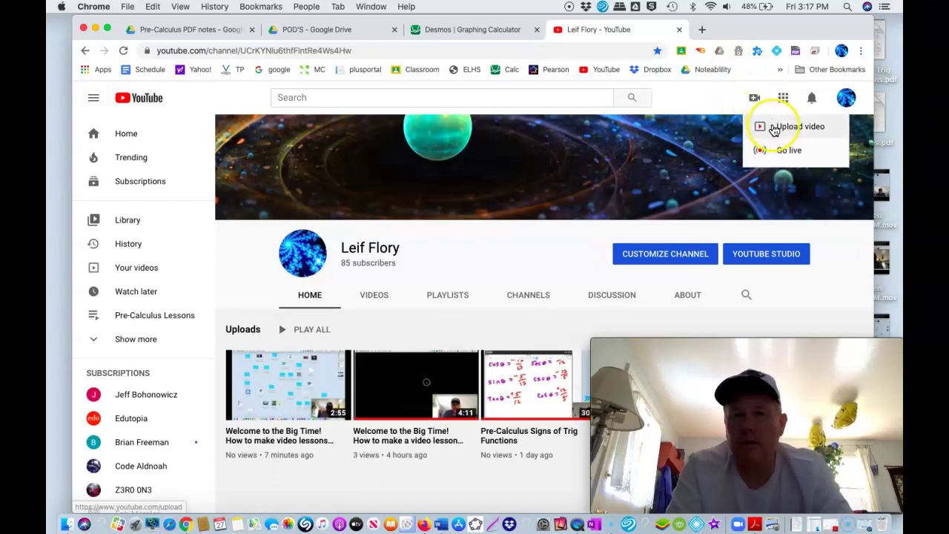
{"action": "left_click", "coordinate": [774, 128]}
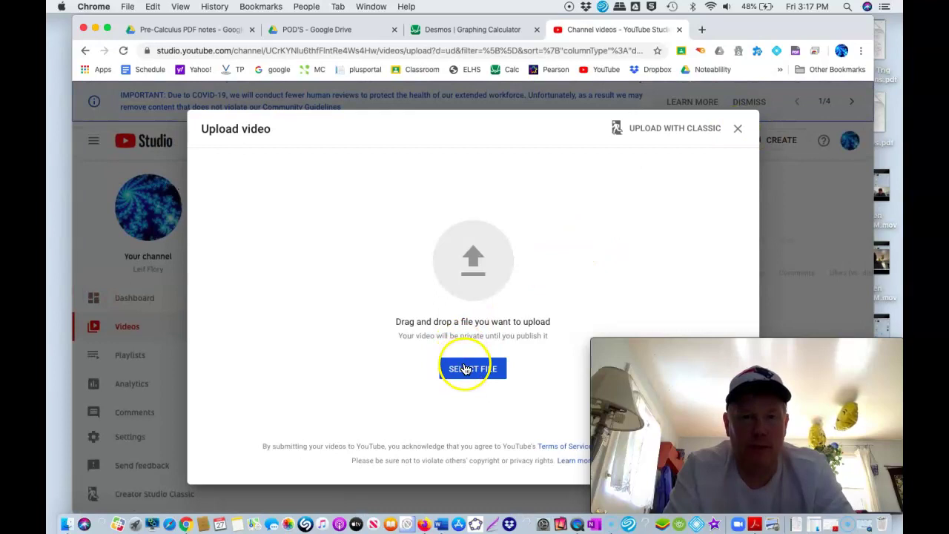
{"action": "left_click", "coordinate": [603, 195]}
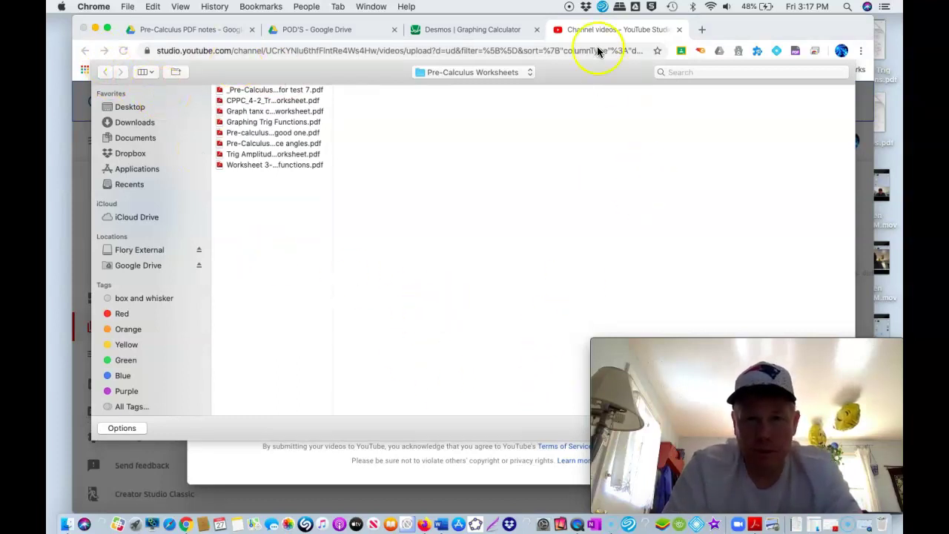
Step: Close the floating Movie Recording window and cancel the video upload along with its file chooser
{"action": "mouse_move", "coordinate": [618, 371]}
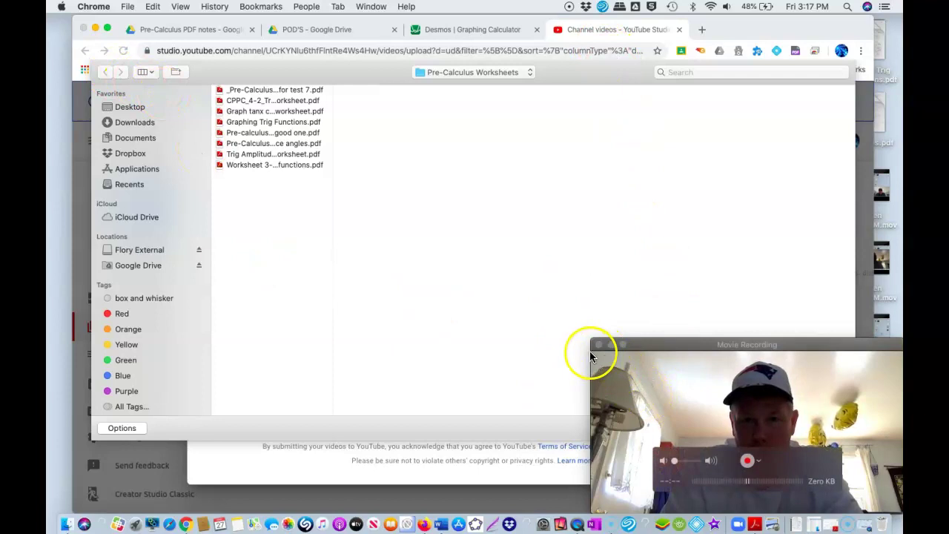
{"action": "left_click", "coordinate": [597, 347]}
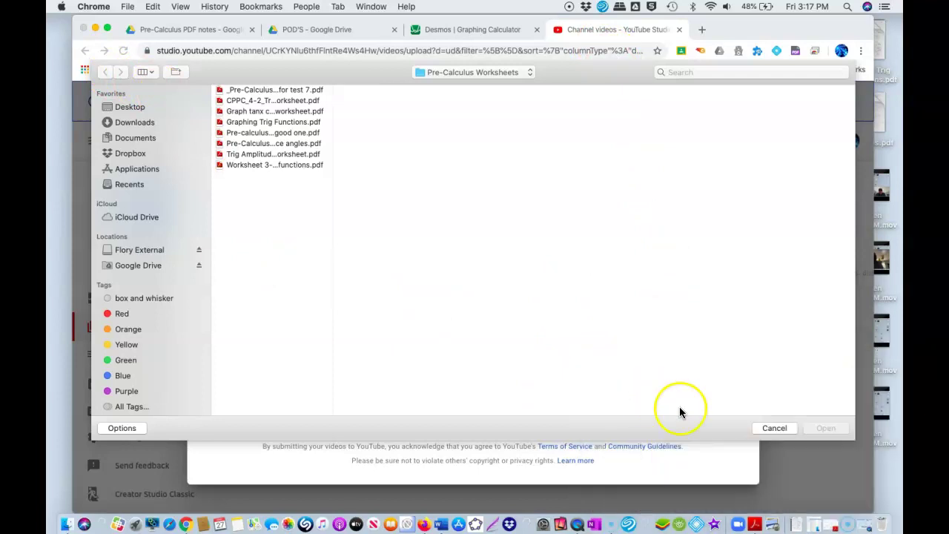
{"action": "left_click", "coordinate": [774, 428]}
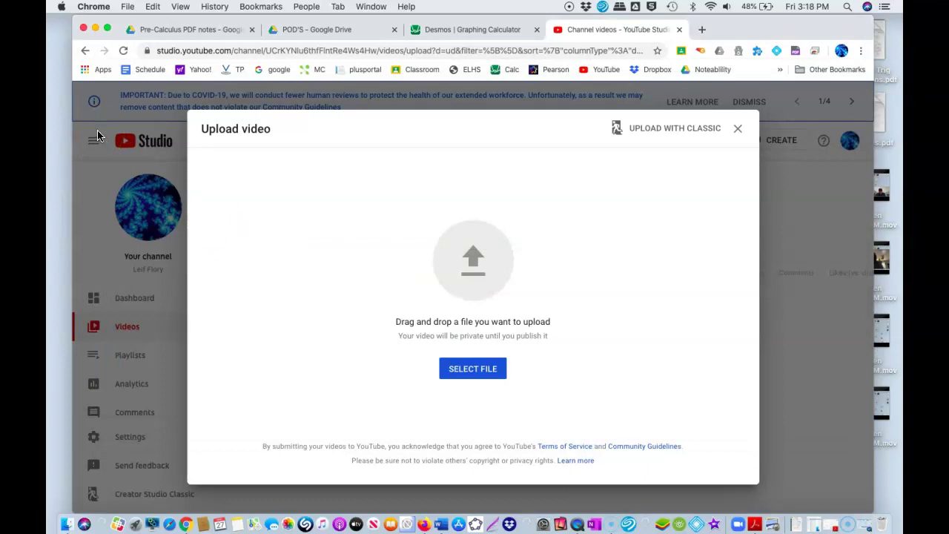
{"action": "left_click", "coordinate": [738, 130]}
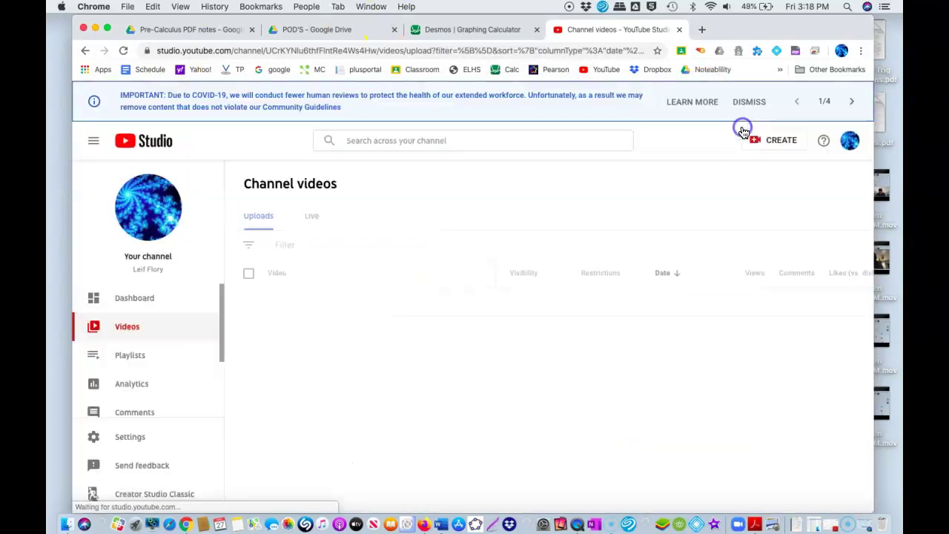
Step: Minimize the browser window and switch to Screencast-O-Matic
{"action": "left_click", "coordinate": [95, 29]}
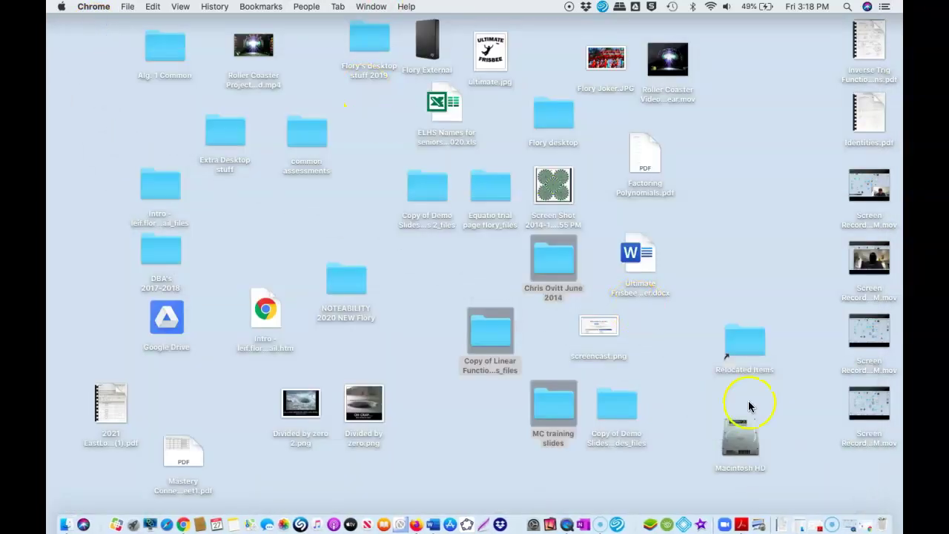
{"action": "left_click", "coordinate": [830, 524]}
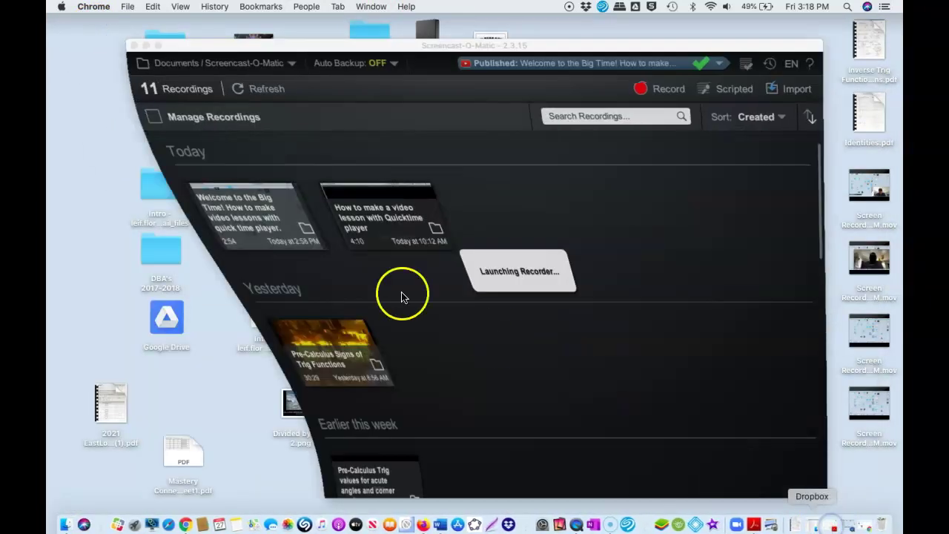